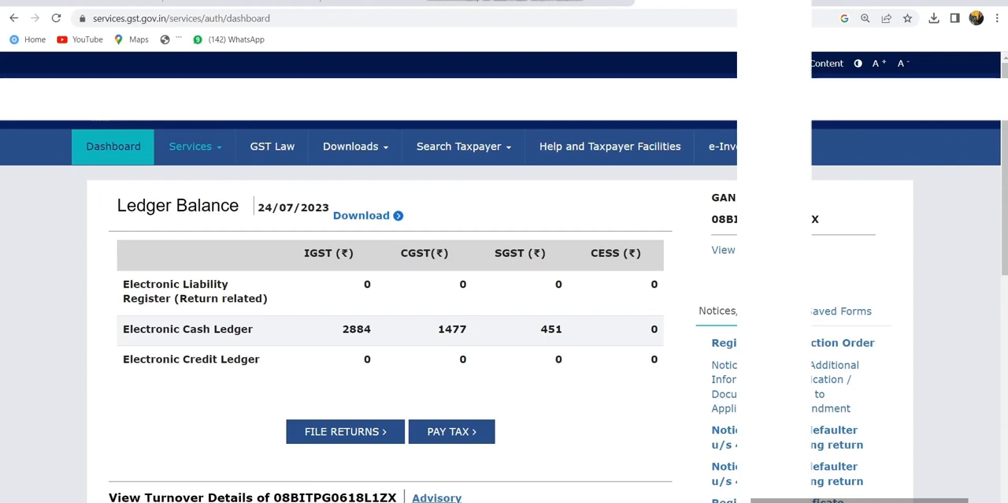
# - Open the Returns Dashboard and search for the 2023-24 returns of Quarter 1 (Apr - Jun), period June
pyautogui.click(195, 146)
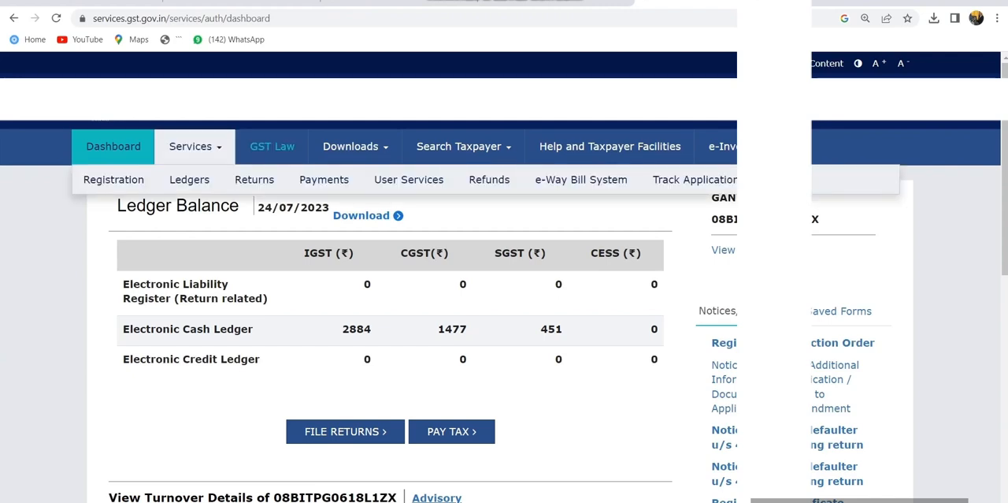
pyautogui.moveTo(255, 180)
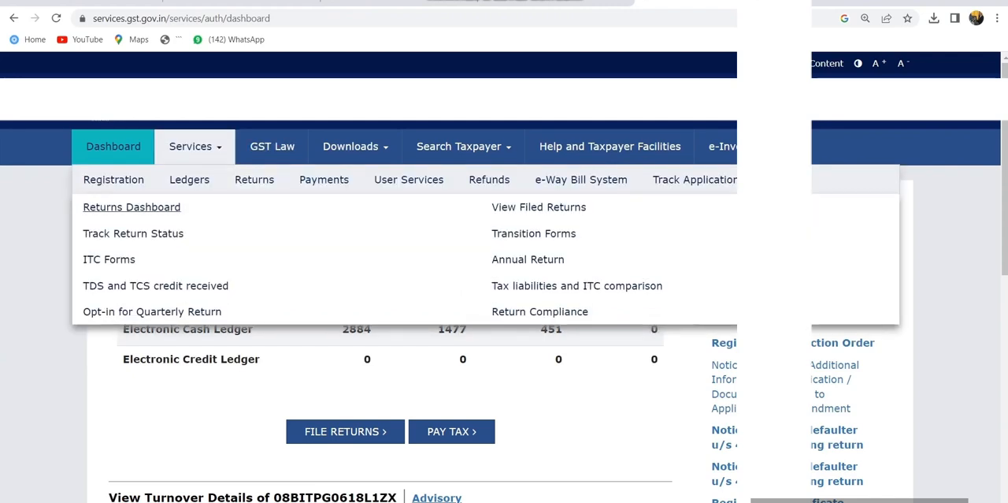
pyautogui.click(132, 207)
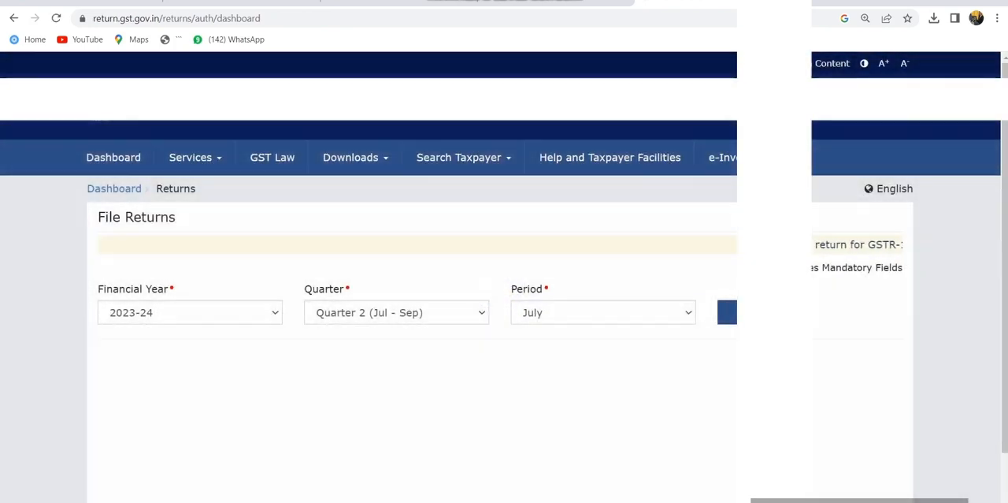
pyautogui.click(190, 312)
pyautogui.click(396, 312)
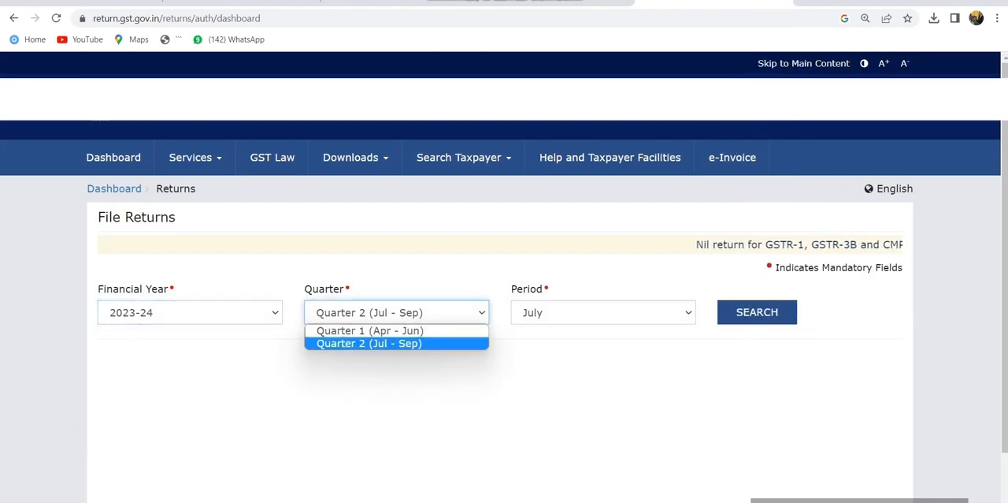
pyautogui.click(369, 343)
pyautogui.click(396, 312)
pyautogui.click(370, 331)
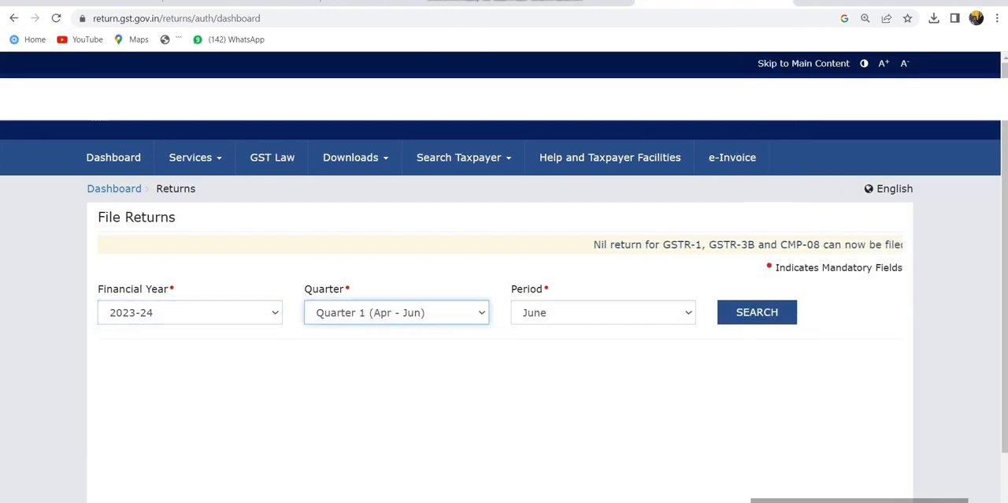
pyautogui.click(757, 312)
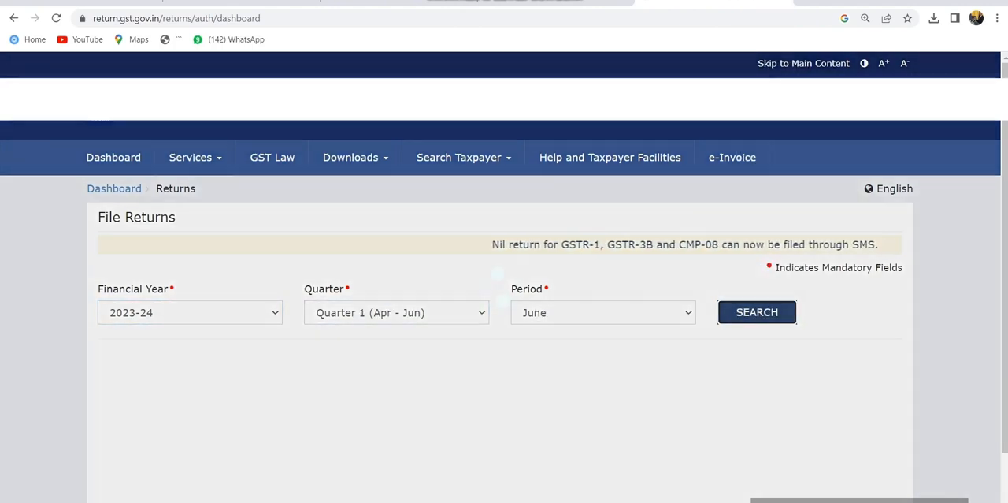
# - Open the quarterly GSTR-3B return for online preparation and close its system generated summary
pyautogui.scroll(-2, 505, 315)
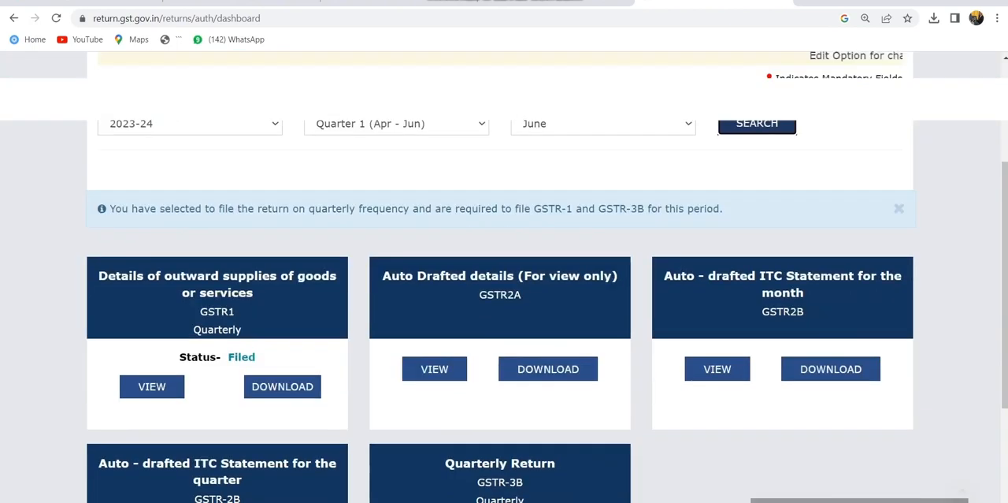
pyautogui.scroll(-1, 505, 315)
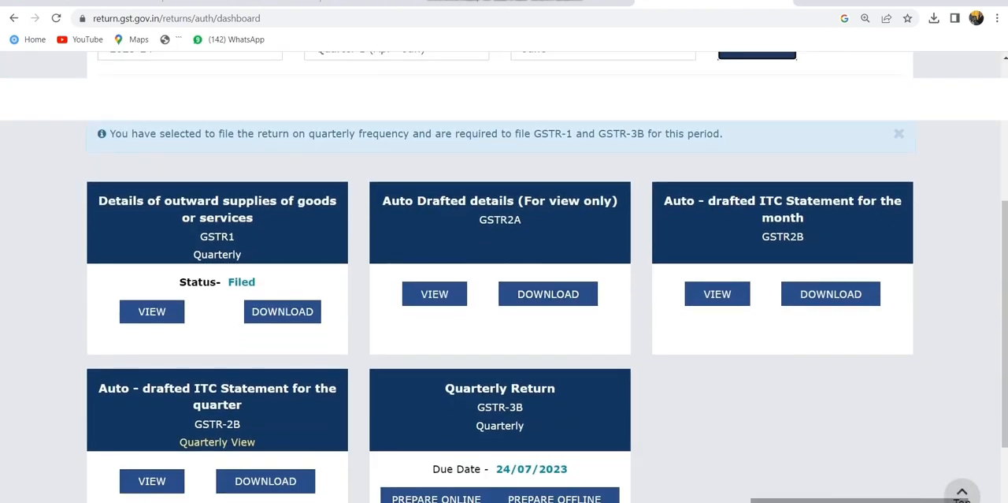
pyautogui.click(436, 497)
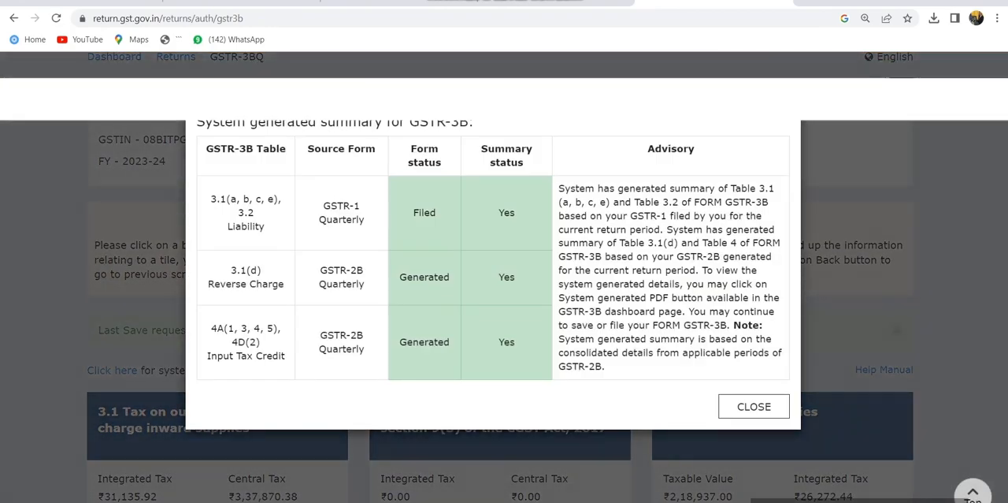
pyautogui.click(754, 407)
# - Proceed from the GSTR-3B summary page to the payment of tax
pyautogui.scroll(-3, 754, 407)
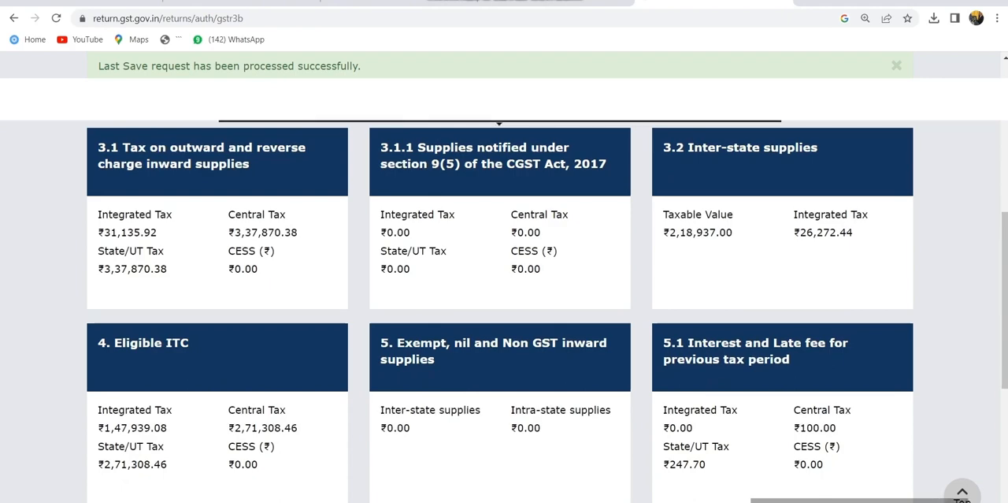
pyautogui.scroll(-2, 504, 315)
pyautogui.scroll(-3, 500, 225)
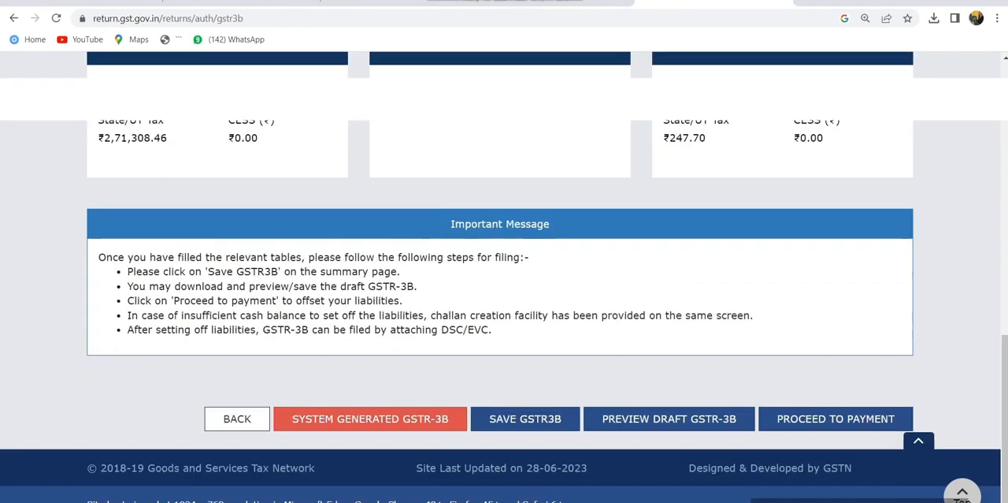
pyautogui.click(835, 418)
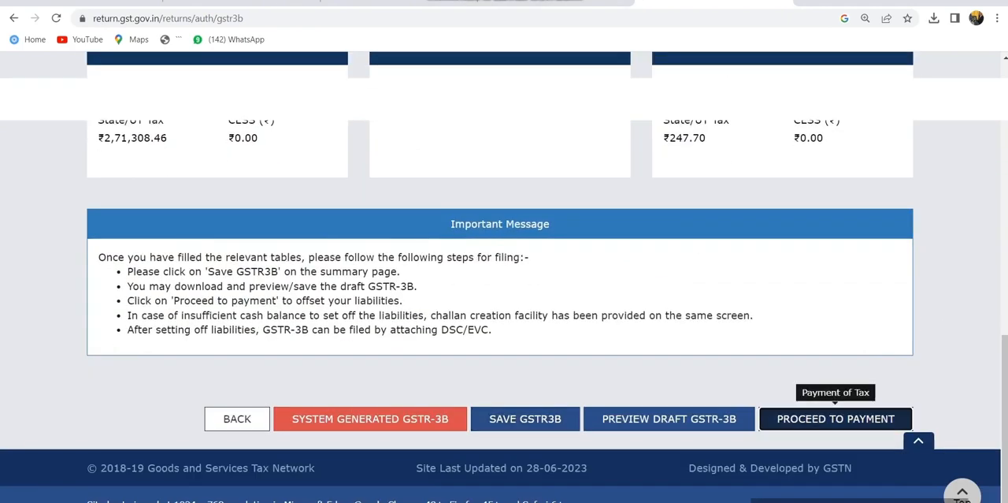
# - Check the challan payments made in the quarter from the tax payment page, and close the list
pyautogui.scroll(-3, 836, 419)
pyautogui.scroll(-6, 505, 315)
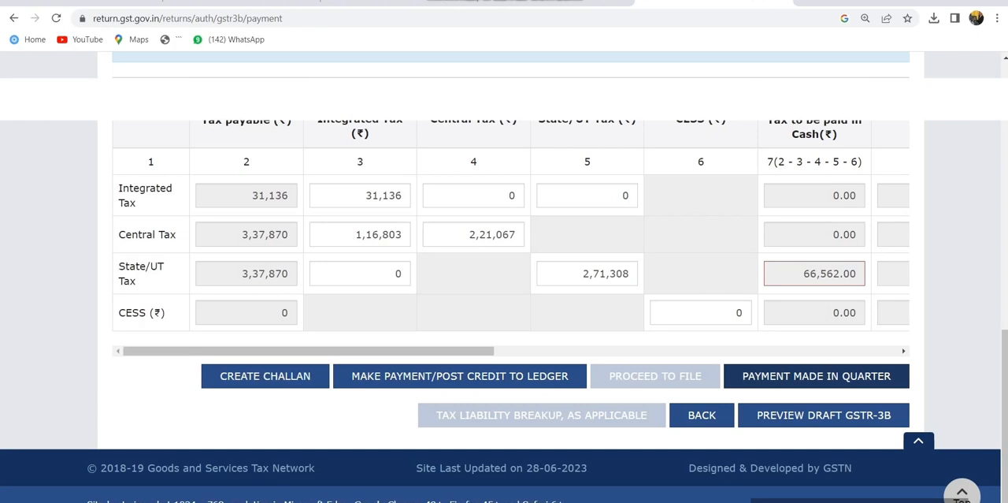
pyautogui.click(817, 376)
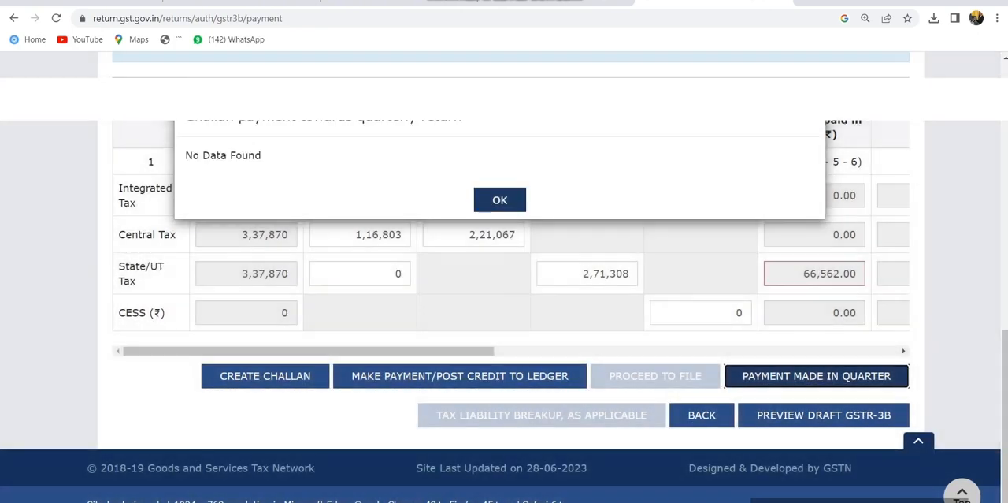
pyautogui.click(500, 199)
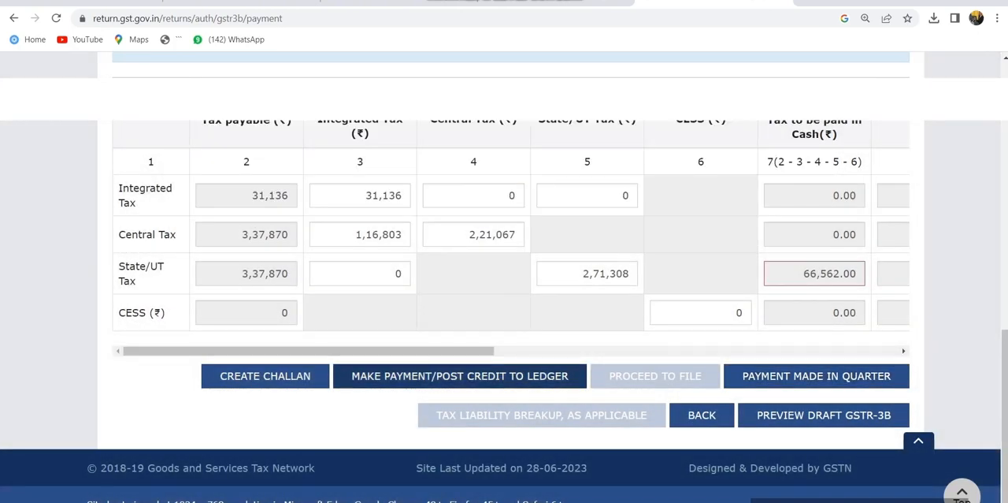
# - Try to make the payment, agree to create a challan, and check the Rajasthan SGST and total challan amounts
pyautogui.click(460, 376)
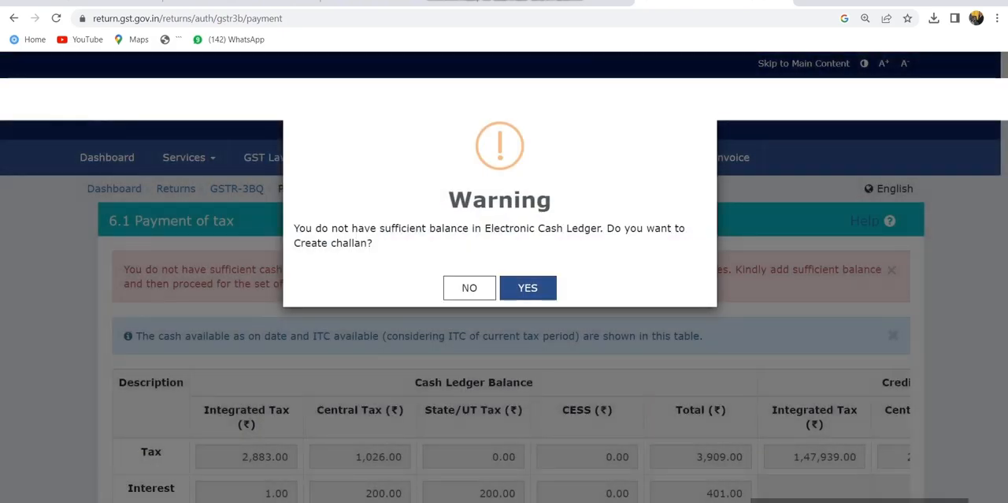
pyautogui.moveTo(305, 227); pyautogui.dragTo(372, 243)
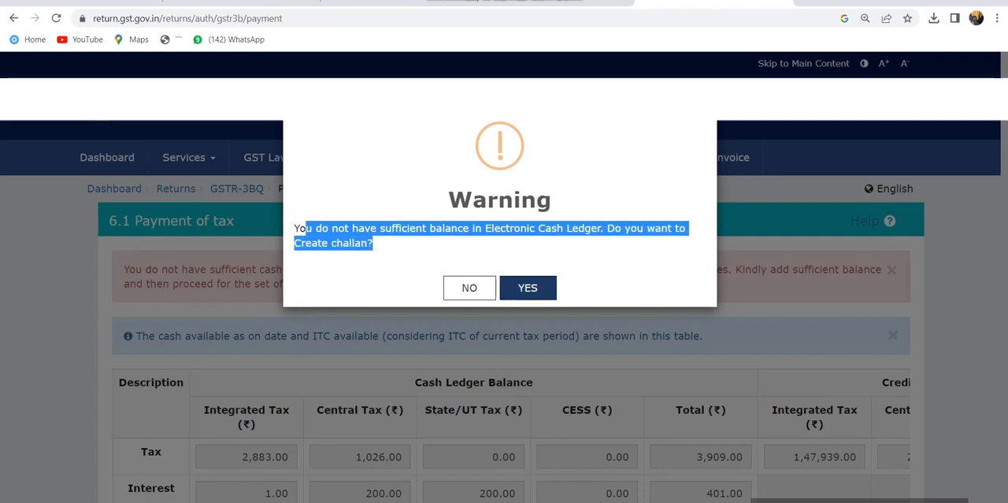
pyautogui.click(528, 288)
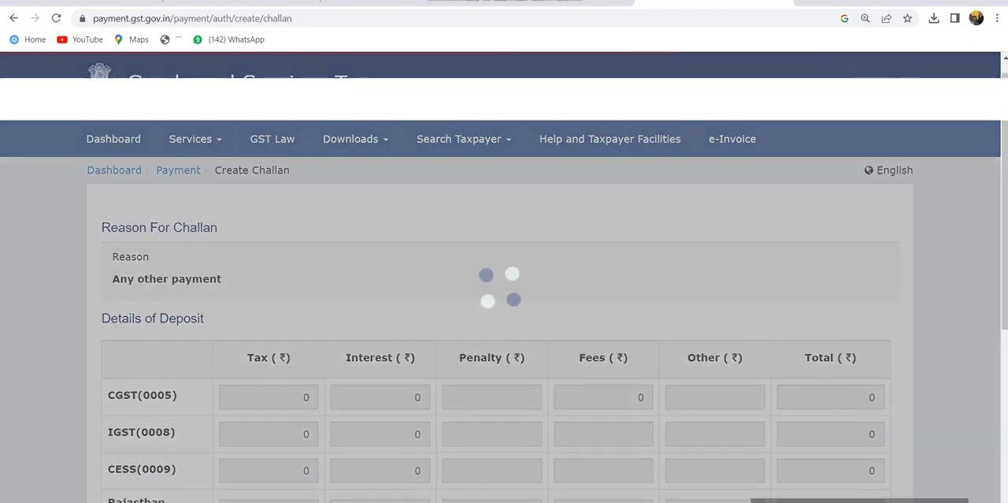
pyautogui.scroll(-3, 504, 311)
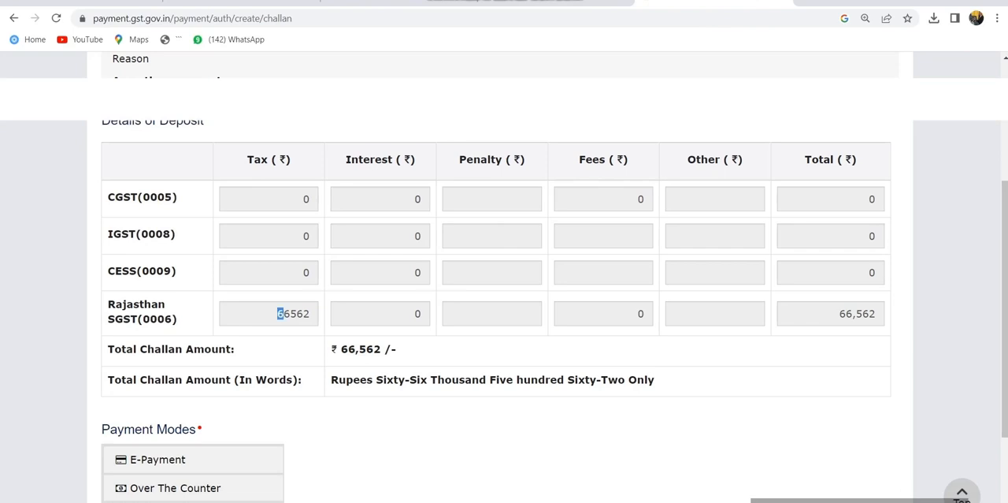
pyautogui.doubleClick(280, 313)
pyautogui.moveTo(338, 349); pyautogui.dragTo(397, 349)
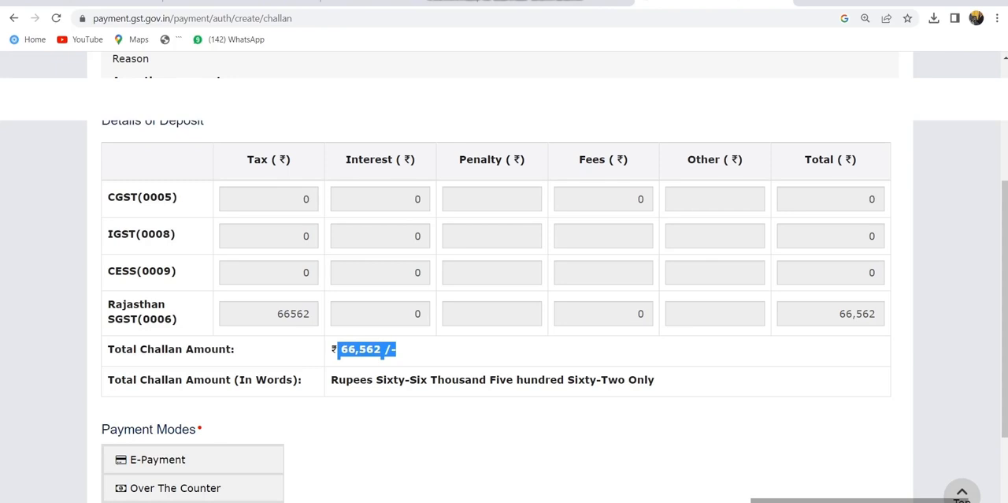
# - Leave the challan for the Returns Dashboard and search for the 2023-24 returns of Quarter 1 (Apr - Jun), June
pyautogui.scroll(5, 504, 315)
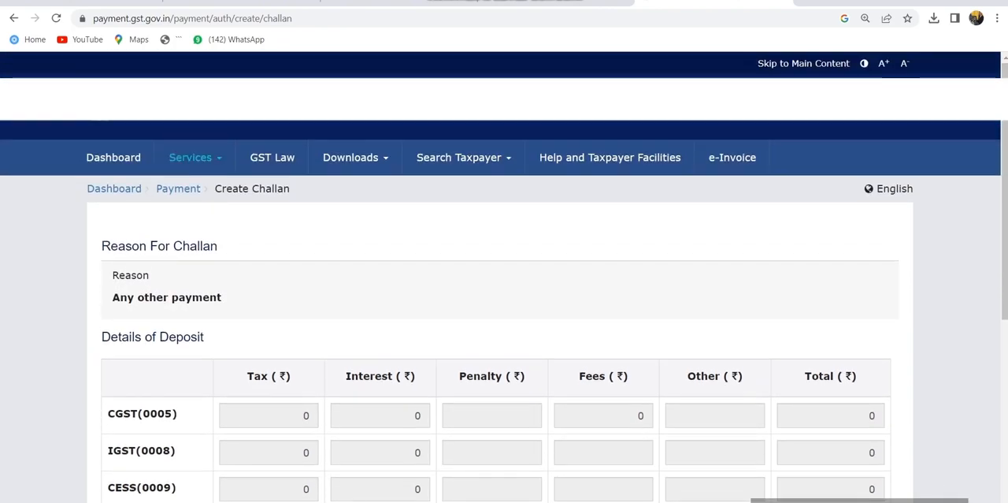
pyautogui.click(191, 157)
pyautogui.click(131, 279)
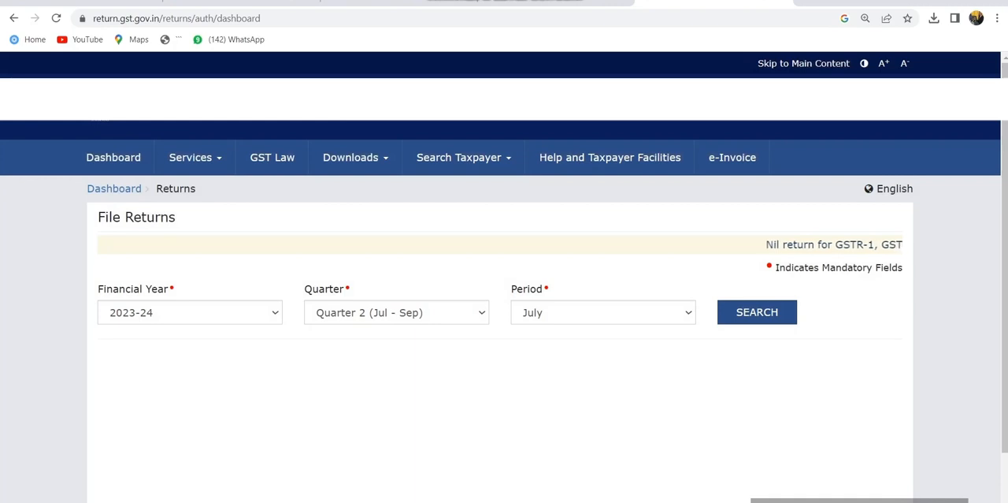
pyautogui.scroll(-2, 504, 315)
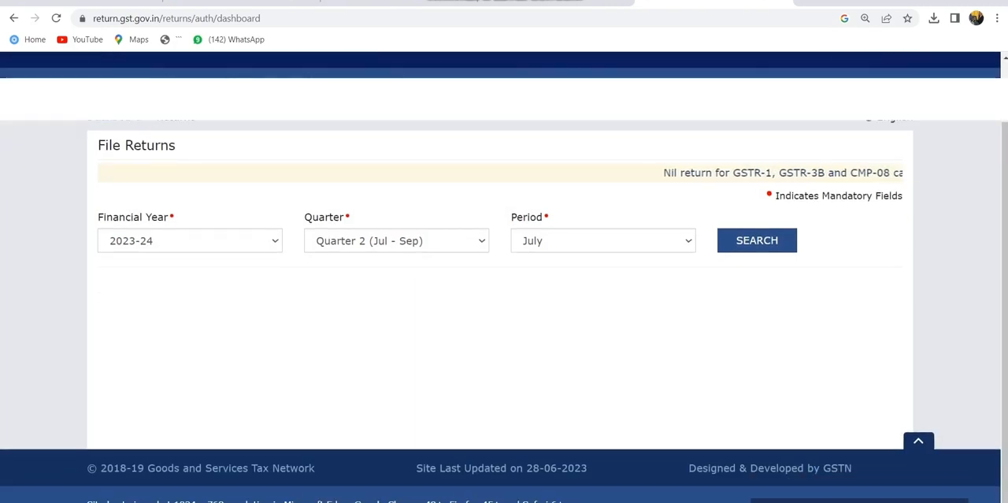
pyautogui.click(396, 240)
pyautogui.click(370, 260)
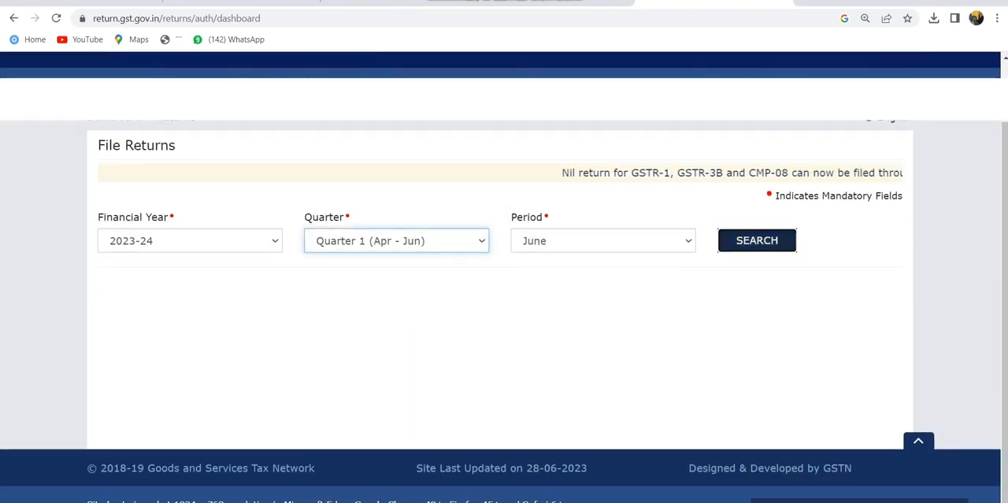
# - Reopen the quarterly GSTR-3B return for online preparation and dismiss the system generated summary
pyautogui.scroll(-4, 504, 315)
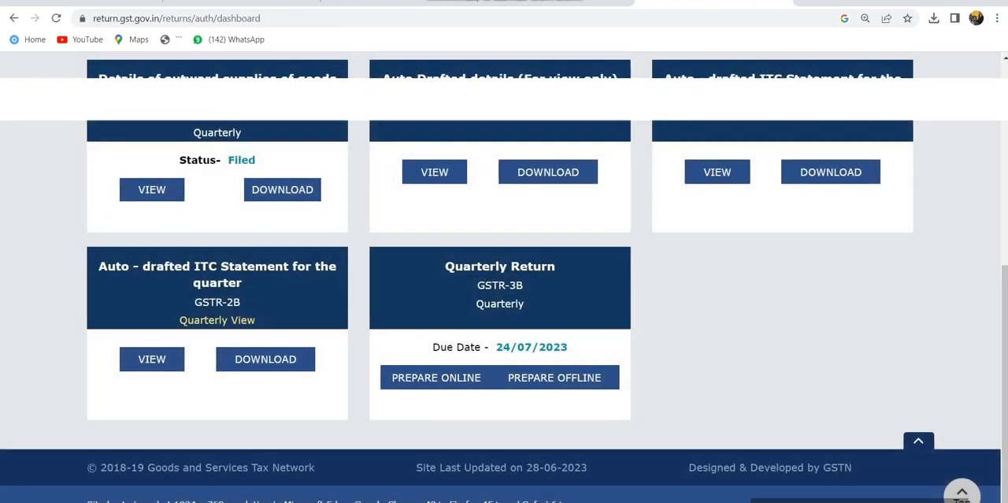
pyautogui.click(437, 378)
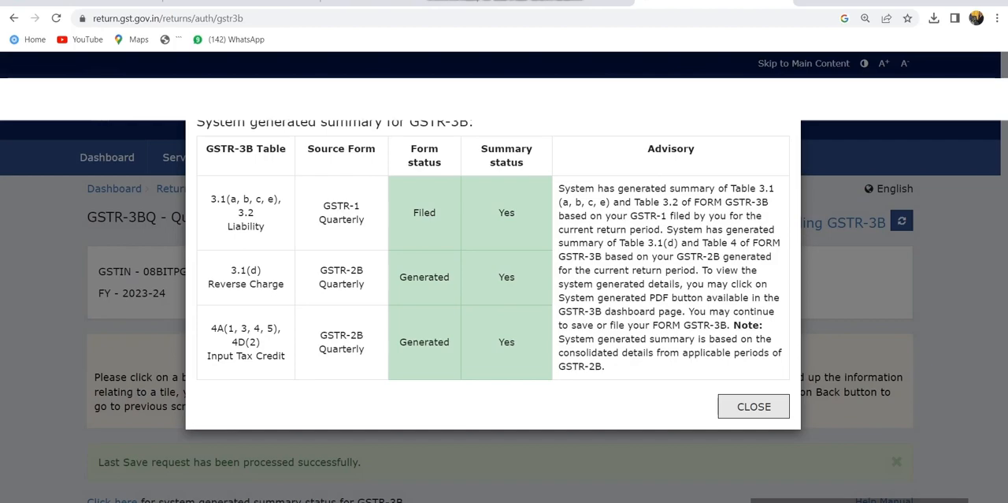
pyautogui.click(753, 406)
# - Proceed to the payment of tax from the reopened GSTR-3B return
pyautogui.scroll(-4, 783, 260)
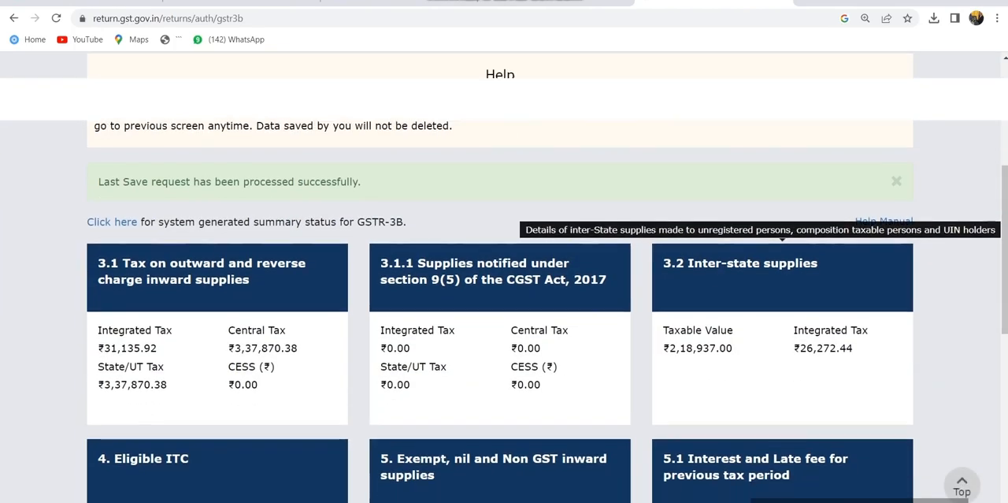
pyautogui.scroll(-6, 782, 260)
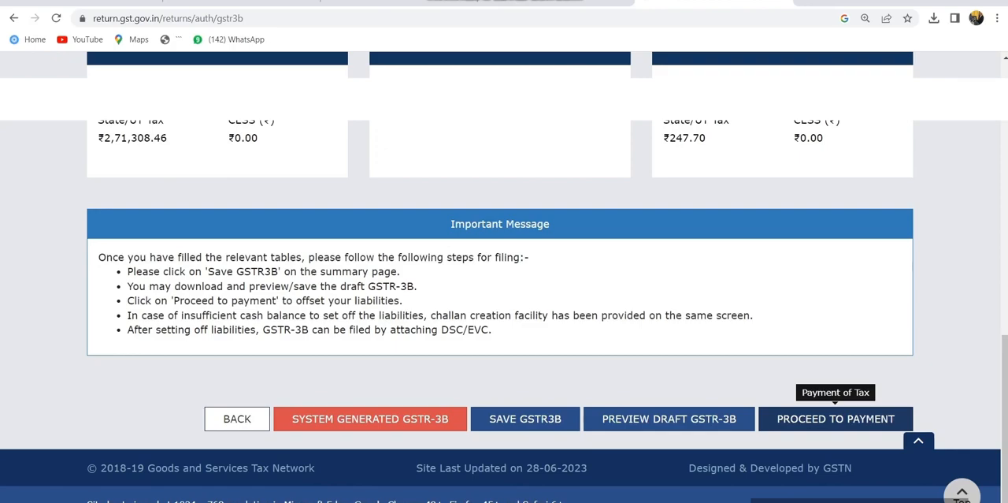
pyautogui.click(835, 418)
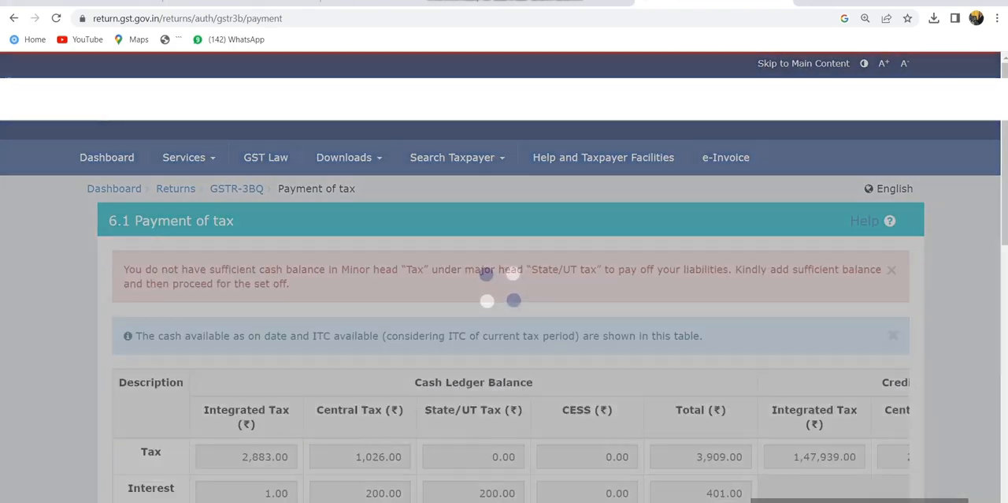
# - Examine the Paid through ITC table, comparing the Central and State/UT Tax credit used with the available balances
pyautogui.scroll(-4, 835, 419)
pyautogui.scroll(-6, 504, 315)
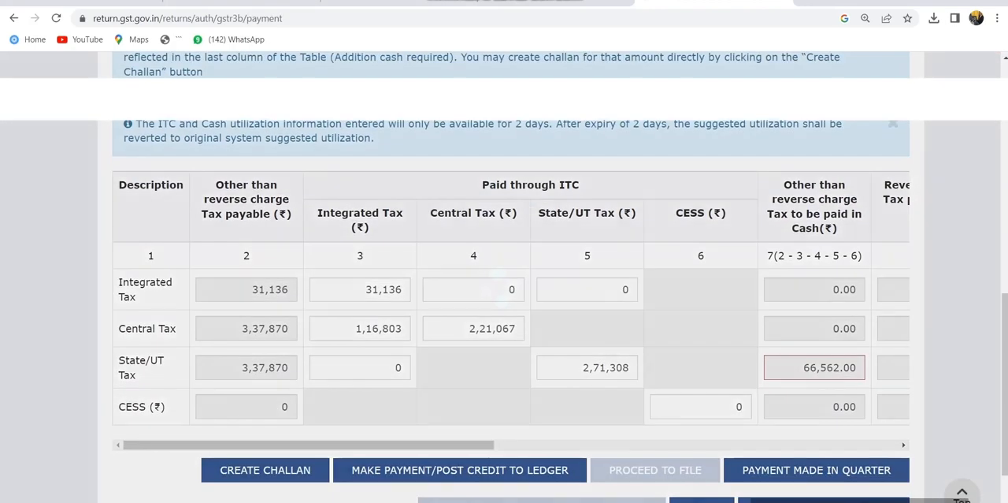
pyautogui.scroll(1, 591, 266)
pyautogui.scroll(-1, 591, 267)
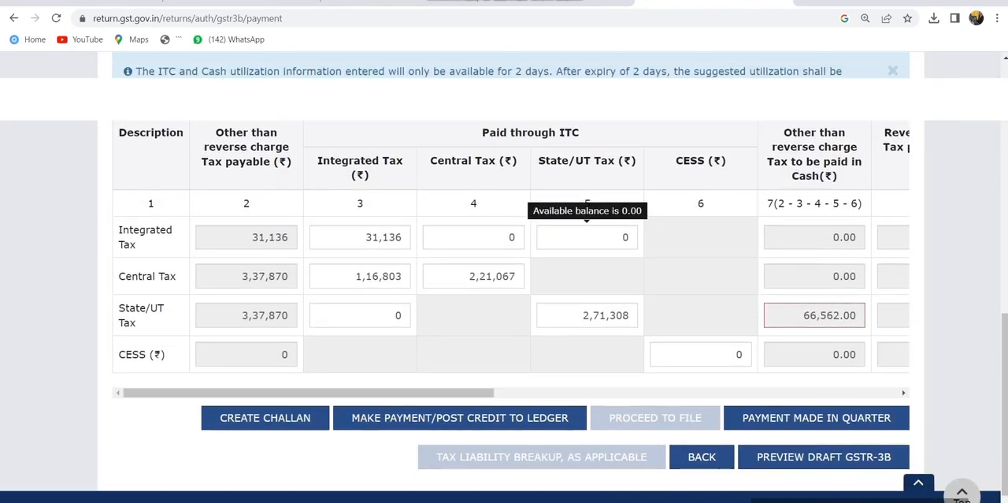
pyautogui.scroll(2, 587, 268)
pyautogui.scroll(-2, 587, 268)
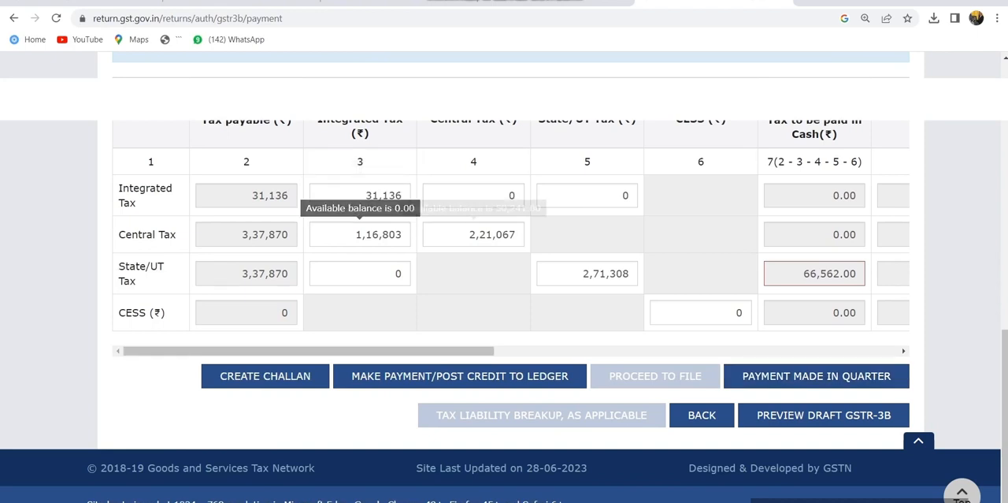
pyautogui.moveTo(474, 234)
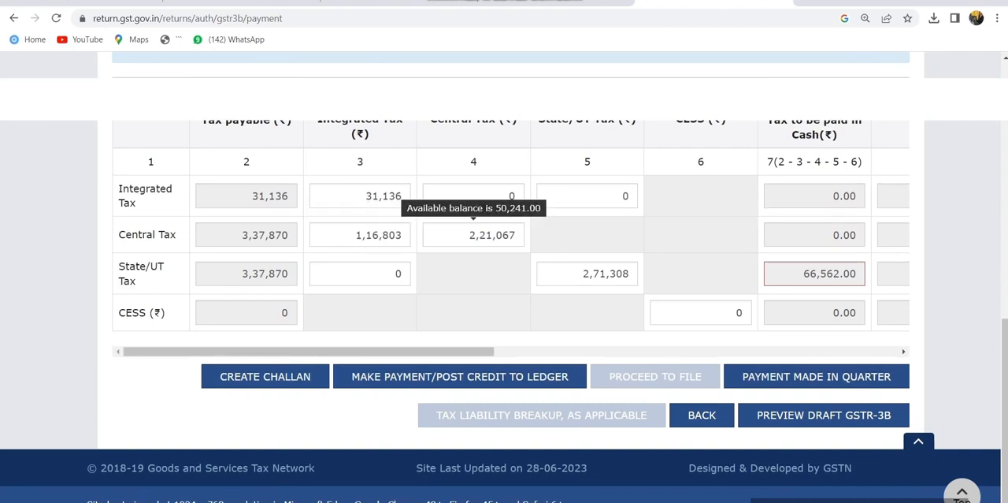
pyautogui.moveTo(587, 268)
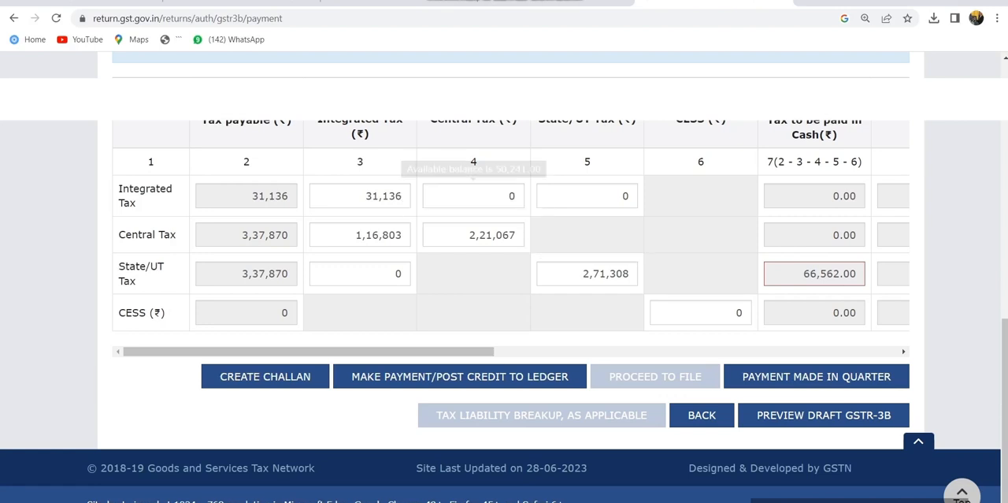
pyautogui.moveTo(360, 235)
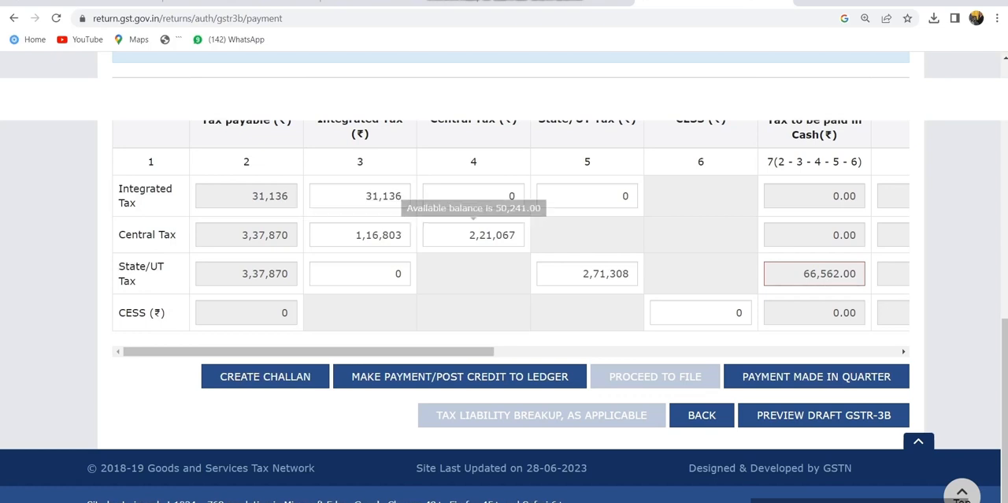
# - Clear the Central Tax and Integrated Tax credit amounts used against the Central Tax liability in the Paid through ITC table
pyautogui.moveTo(469, 235); pyautogui.dragTo(516, 235)
pyautogui.scroll(4, 516, 234)
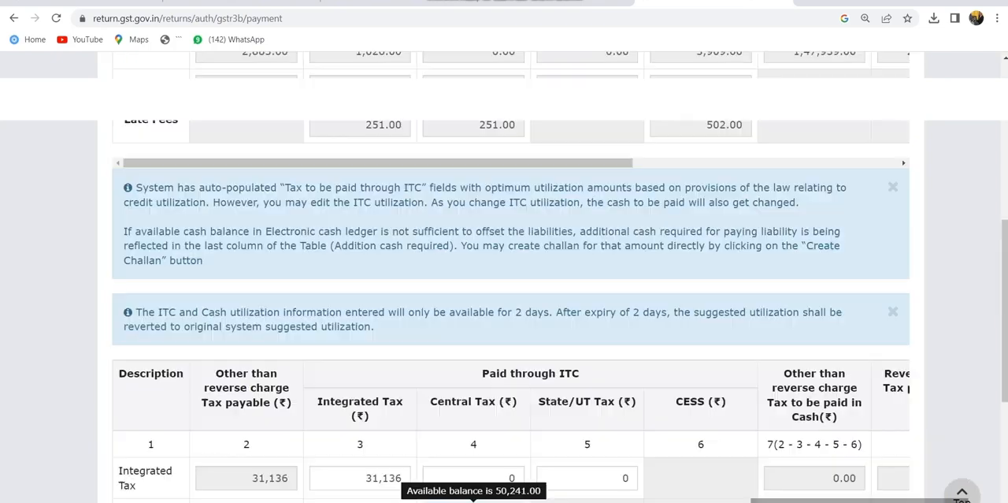
pyautogui.scroll(-4, 504, 275)
pyautogui.press('BackSpace')
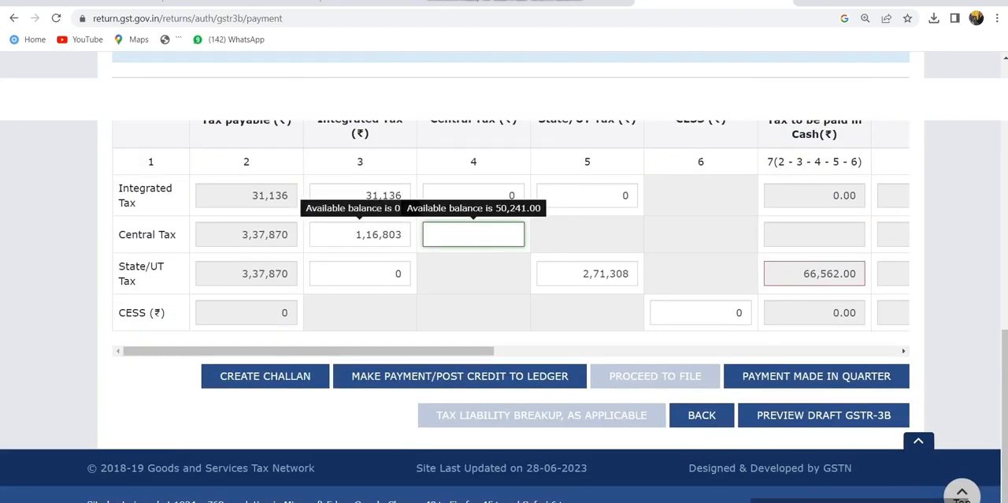
pyautogui.moveTo(403, 235); pyautogui.dragTo(355, 235)
pyautogui.scroll(-8, 356, 235)
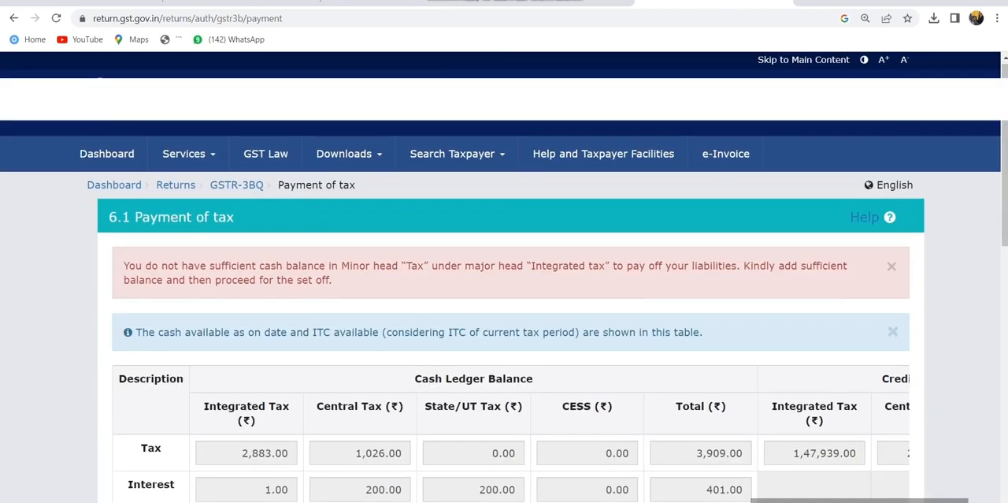
pyautogui.press('BackSpace')
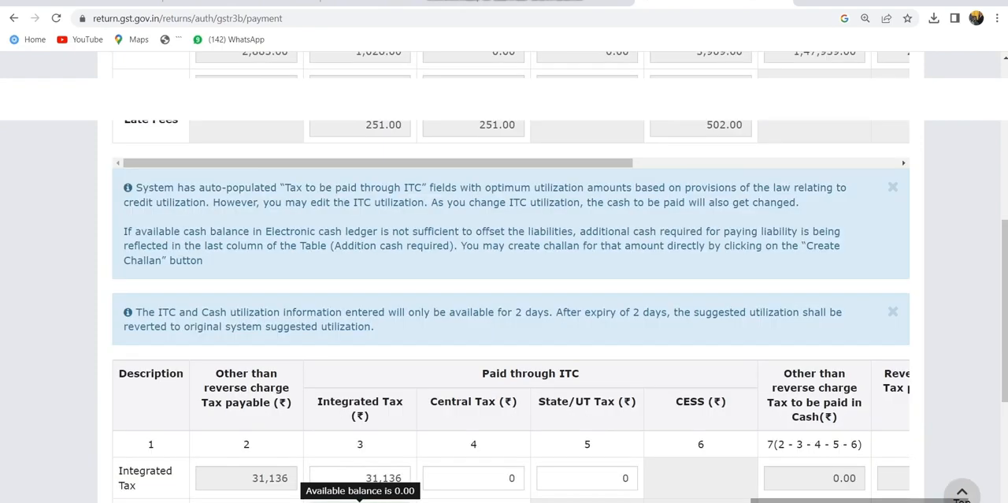
# - Set the Central Tax credit used against the Central Tax liability to 2,71,308
pyautogui.scroll(-4, 356, 235)
pyautogui.click(481, 235)
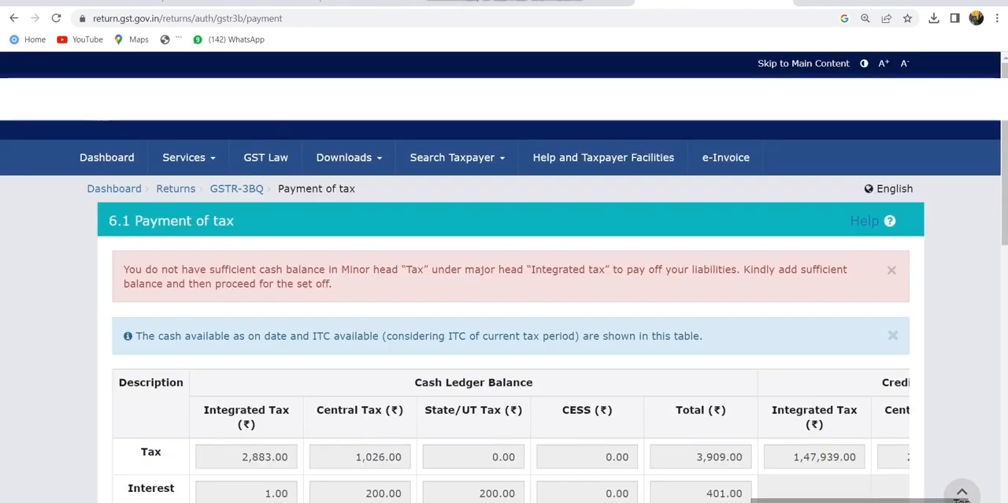
pyautogui.scroll(-5, 481, 235)
pyautogui.scroll(-3, 480, 316)
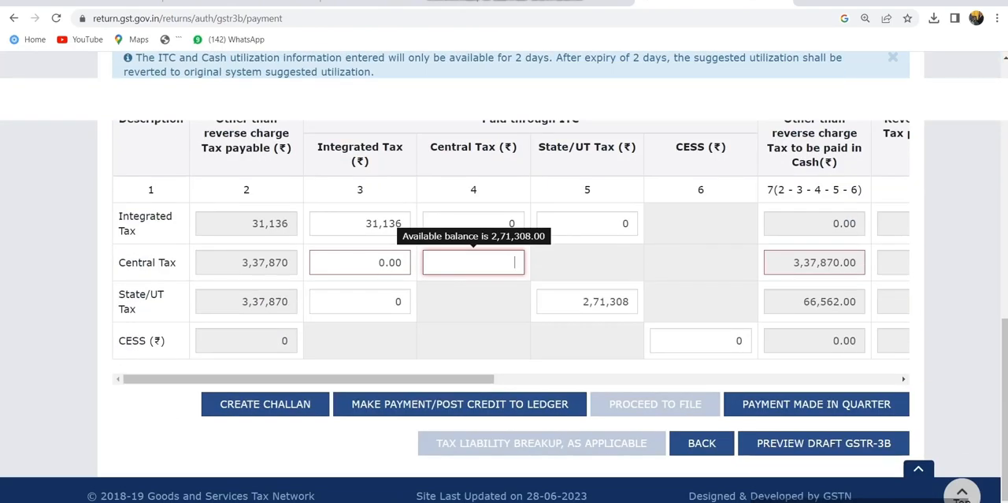
pyautogui.scroll(3, 480, 267)
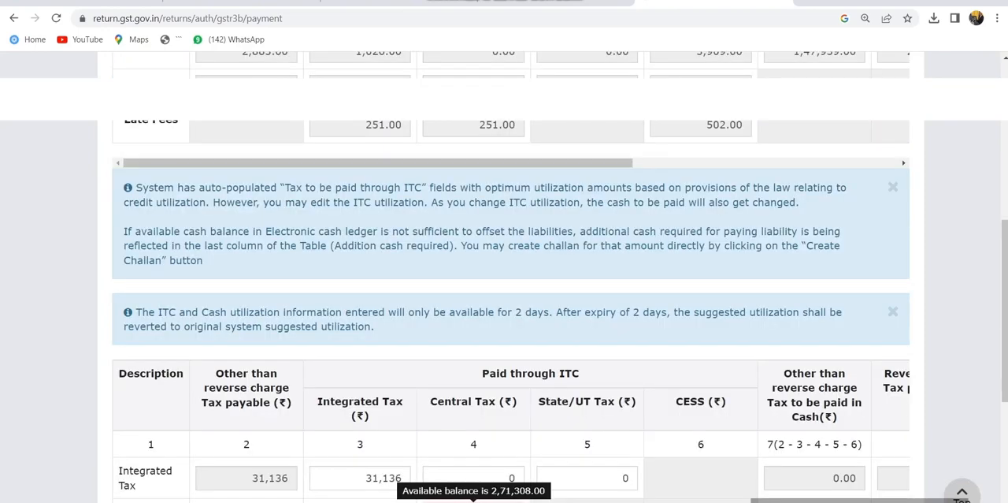
pyautogui.scroll(-3, 481, 315)
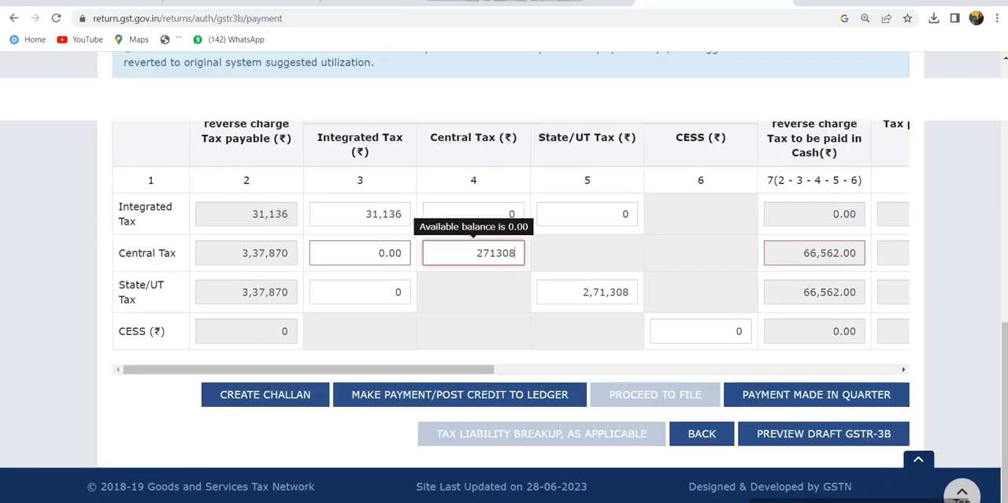
pyautogui.click(473, 292)
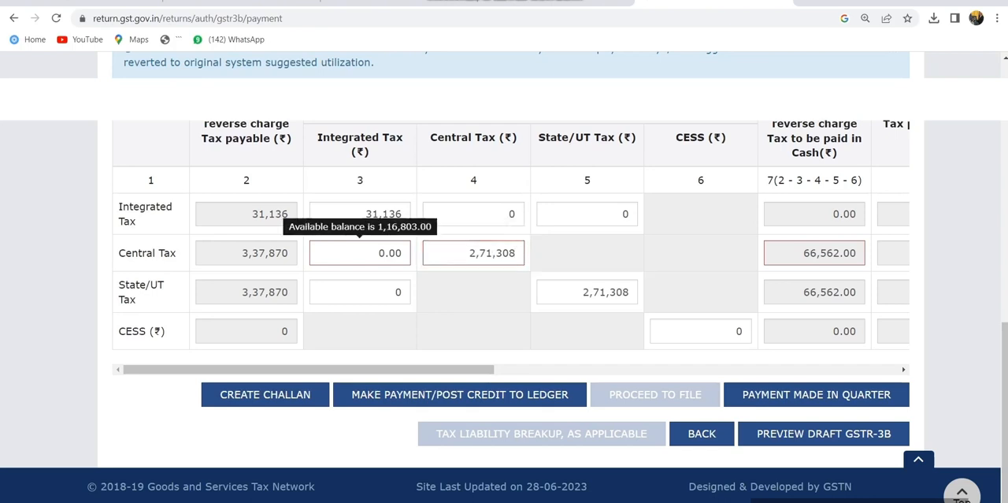
# - Set the Integrated Tax credit used against the Central Tax liability to 66,562
pyautogui.click(360, 253)
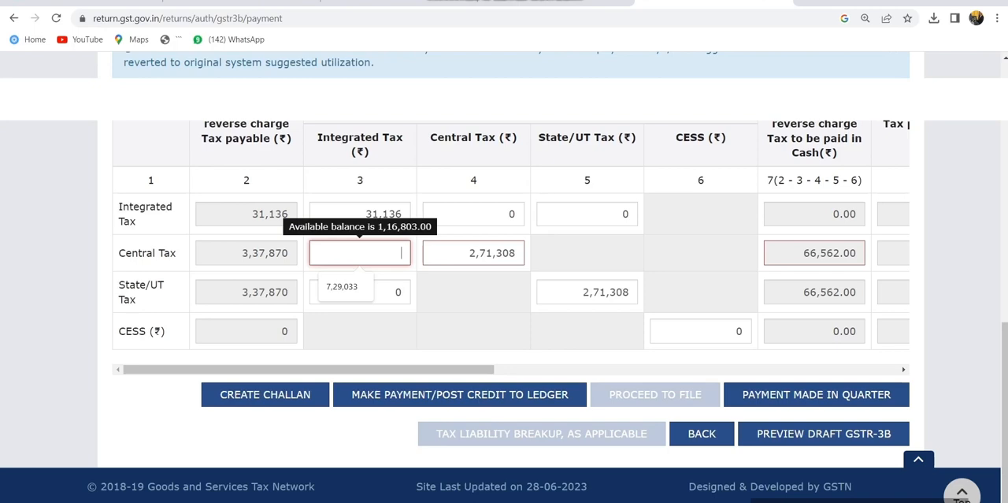
pyautogui.scroll(3, 504, 276)
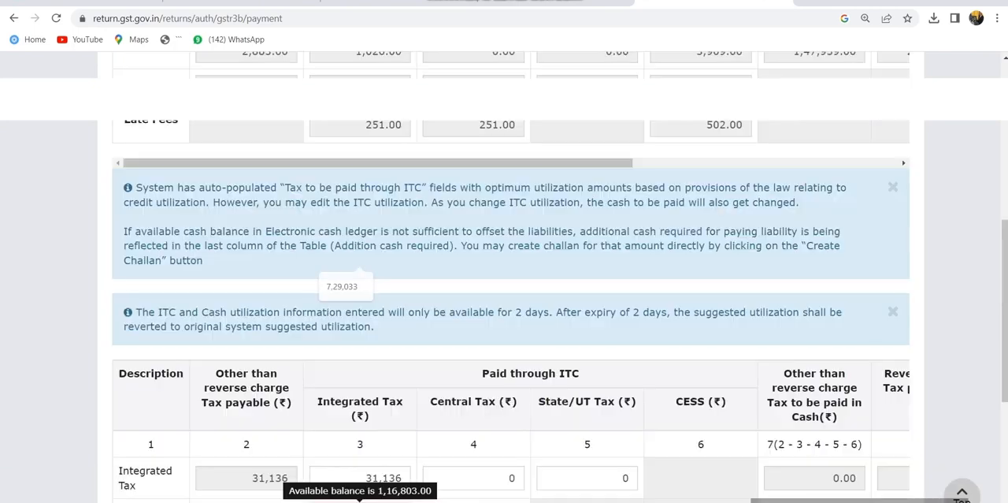
pyautogui.scroll(-3, 504, 276)
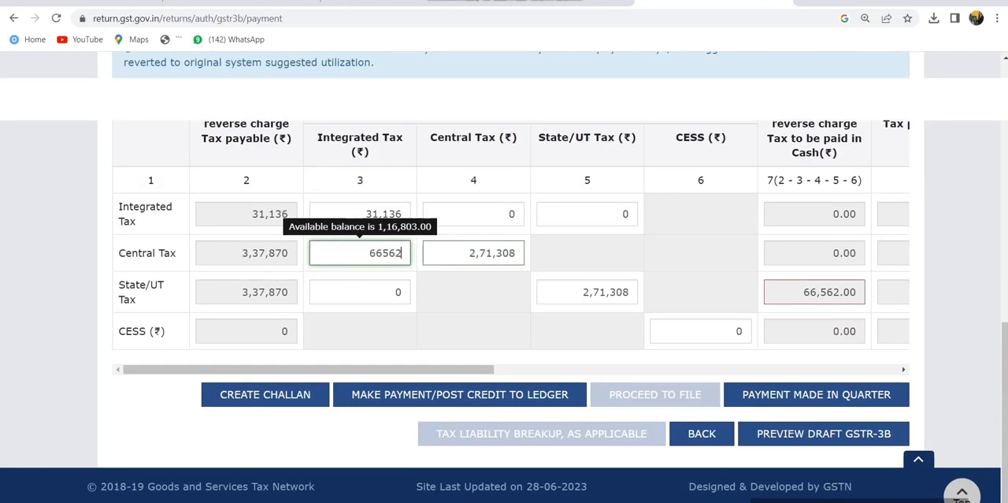
# - Set the Integrated Tax credit used against the State/UT Tax liability to 50,241
pyautogui.click(360, 292)
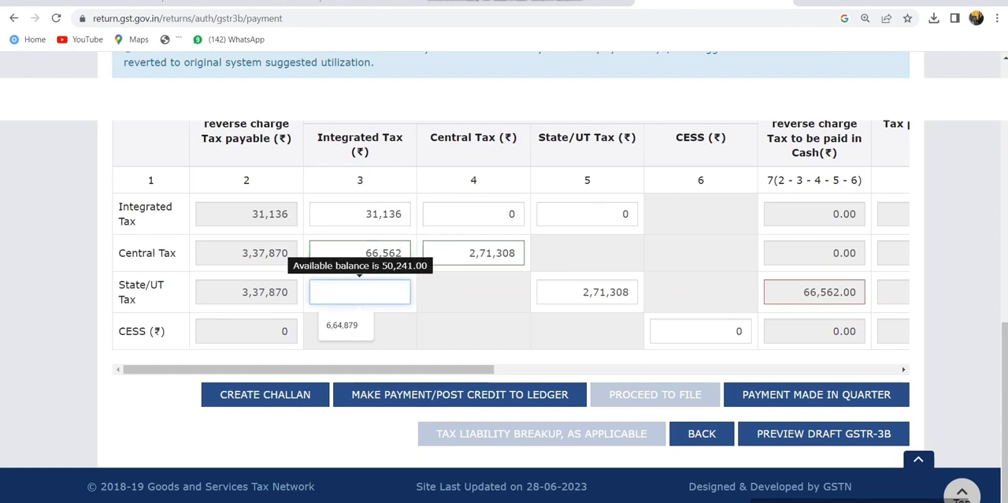
pyautogui.scroll(3, 504, 276)
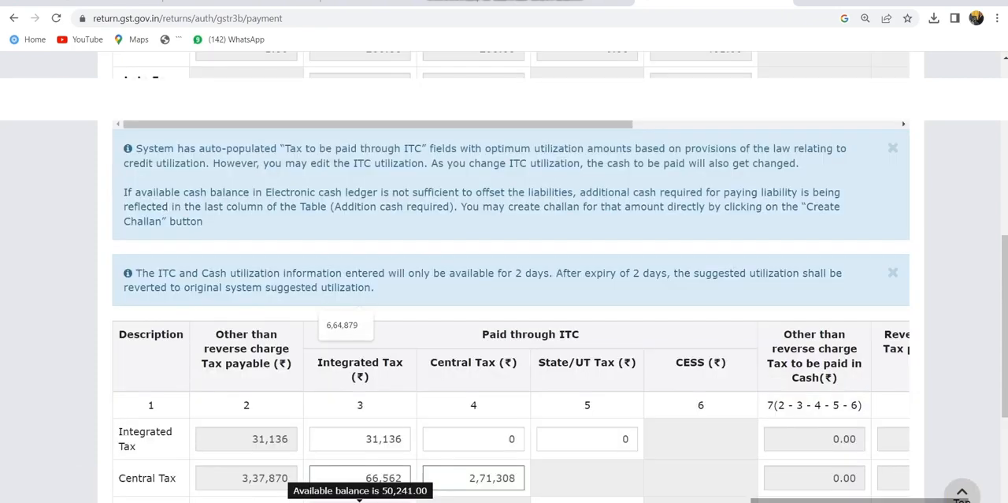
pyautogui.write('50241')
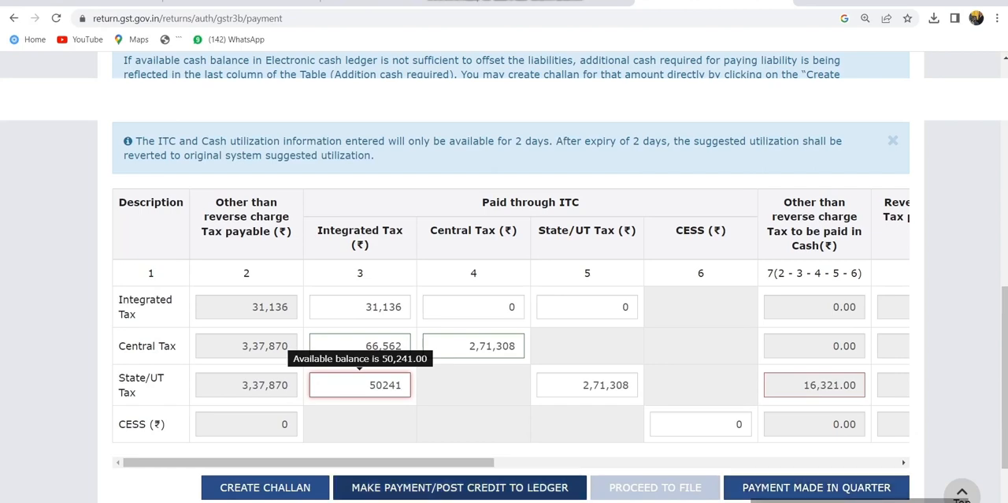
pyautogui.click(473, 424)
# - Start posting the credit to the ledger, agree to create a challan for the shortfall, and check the total challan amount
pyautogui.click(459, 486)
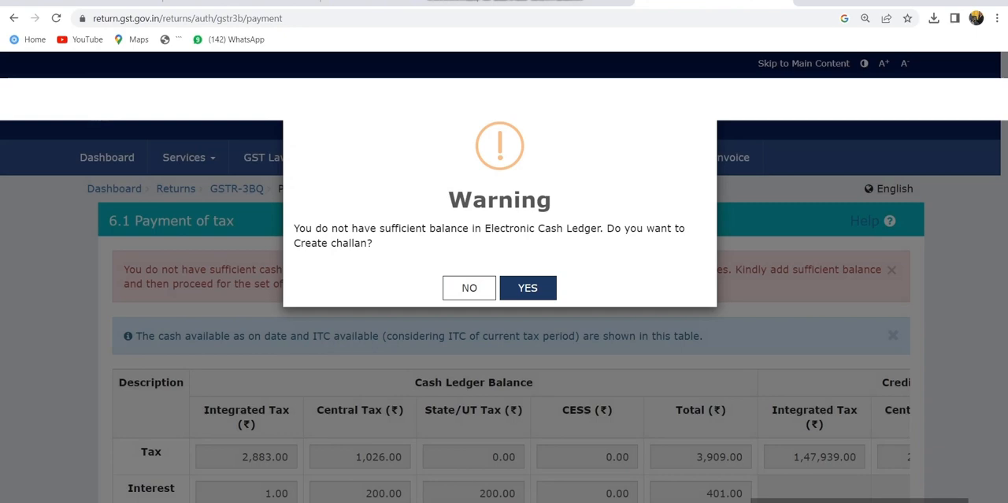
pyautogui.click(528, 288)
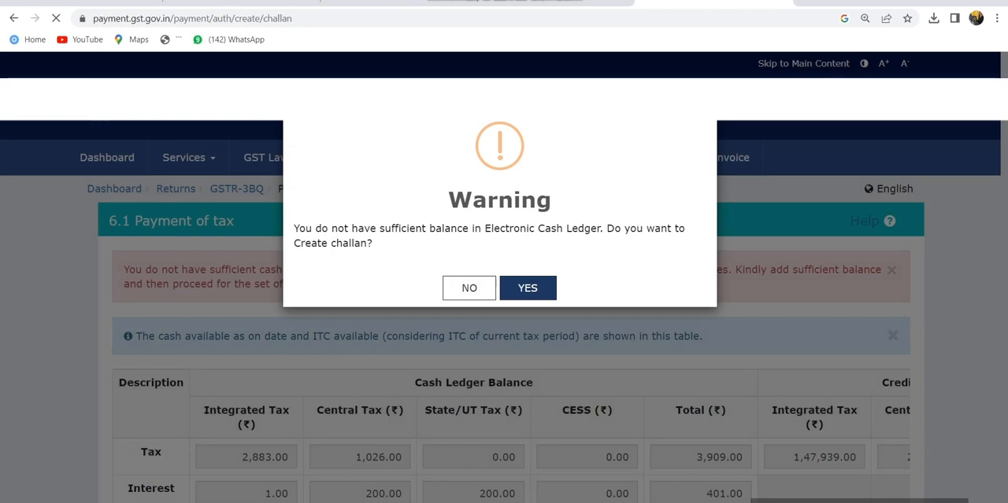
pyautogui.scroll(-3, 504, 287)
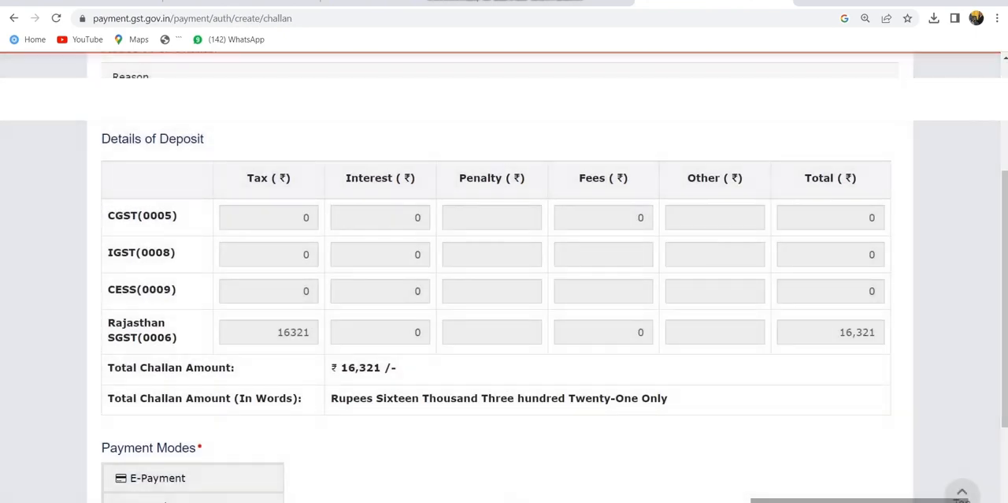
pyautogui.moveTo(341, 368); pyautogui.dragTo(384, 371)
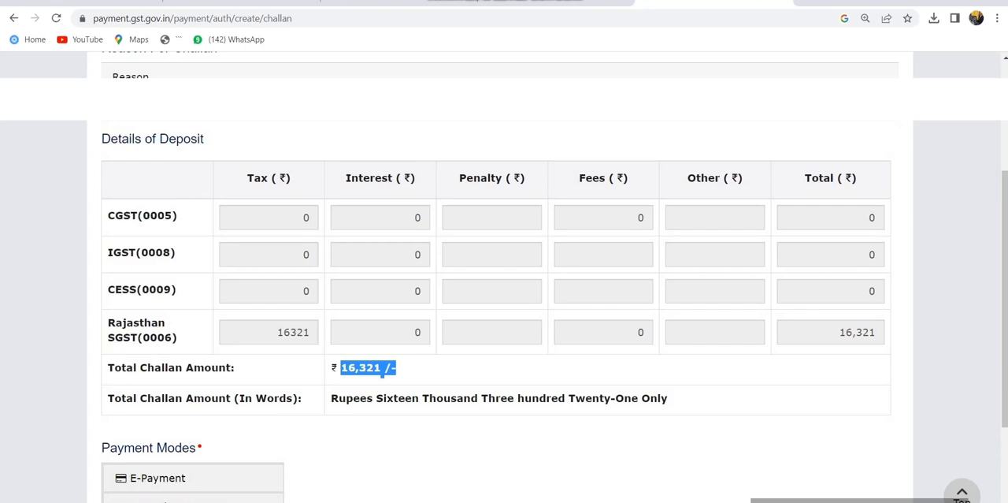
# - Choose E-Payment as the payment mode and generate the challan
pyautogui.scroll(-2, 504, 276)
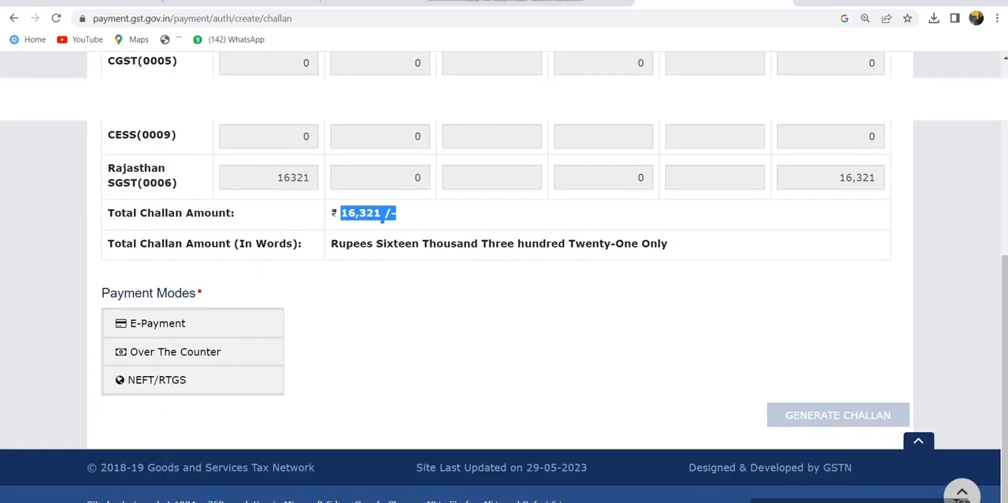
pyautogui.click(192, 323)
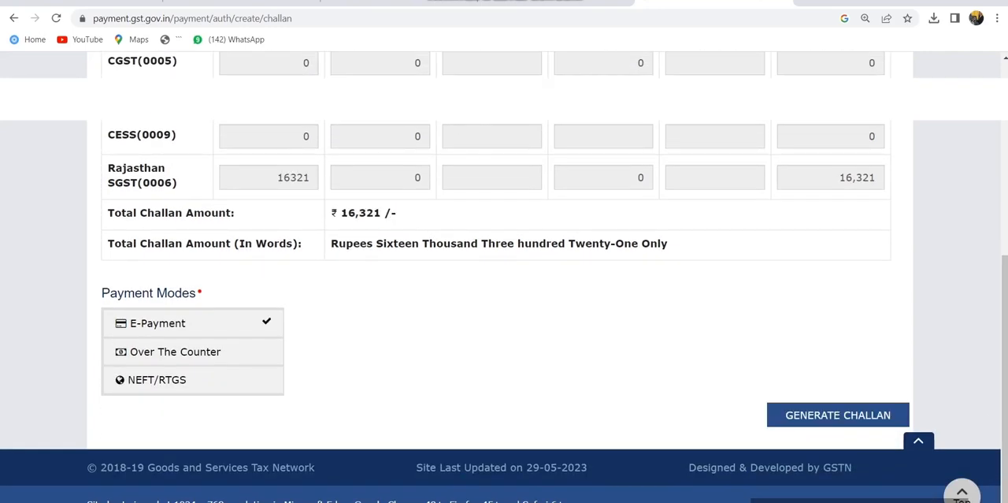
pyautogui.click(838, 414)
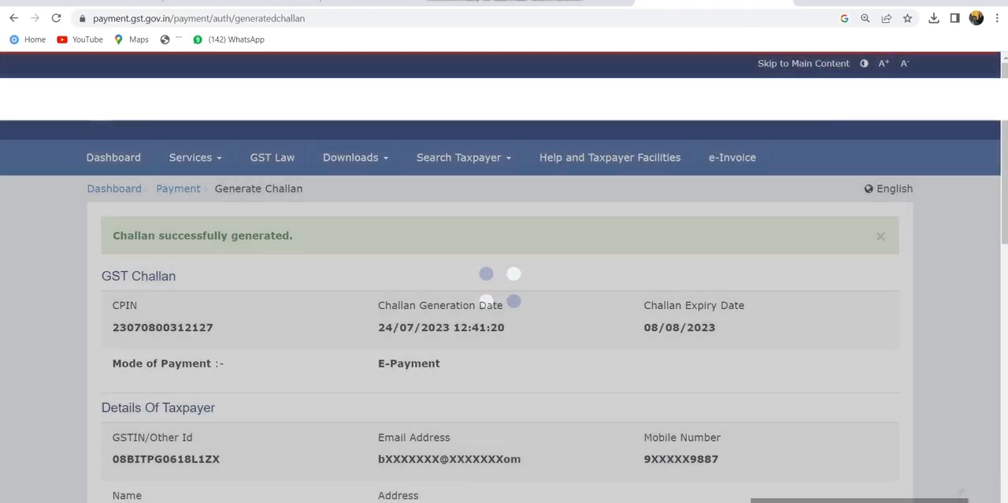
# - Choose Net Banking with Punjab National Bank for the generated challan, accept the terms and conditions, and proceed to payment
pyautogui.scroll(-5, 505, 276)
pyautogui.scroll(-3, 504, 315)
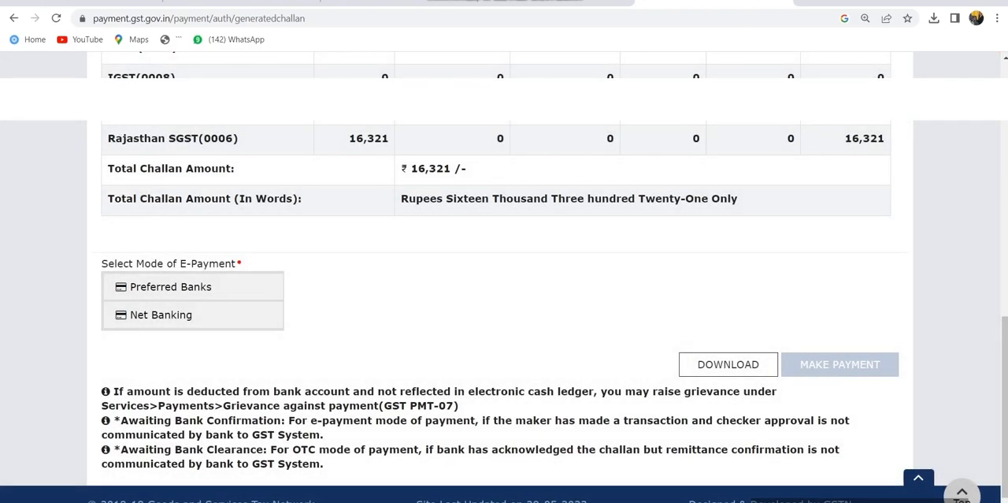
pyautogui.click(192, 314)
pyautogui.scroll(-2, 504, 299)
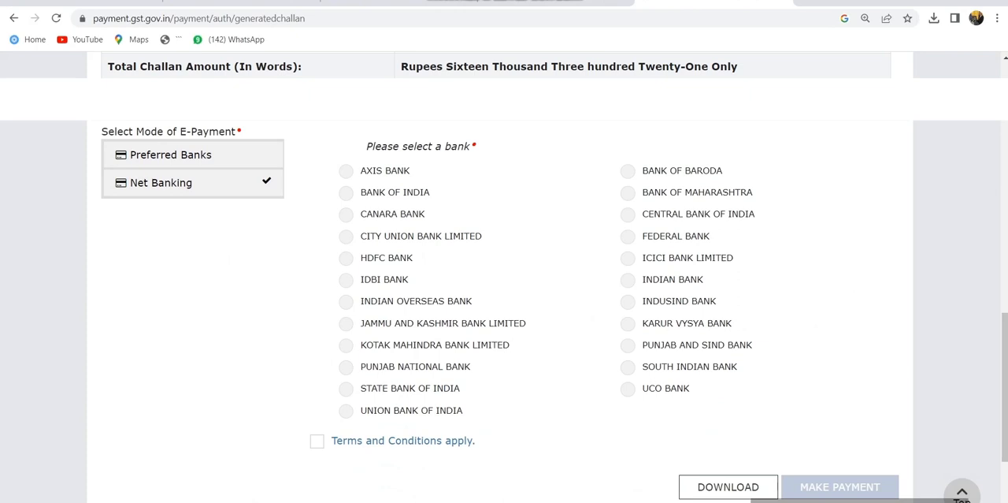
pyautogui.click(318, 441)
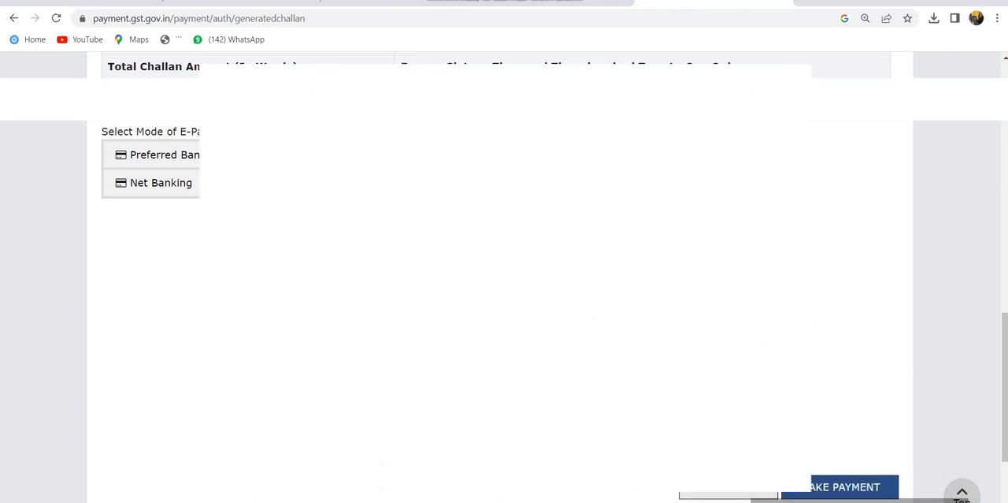
pyautogui.click(845, 486)
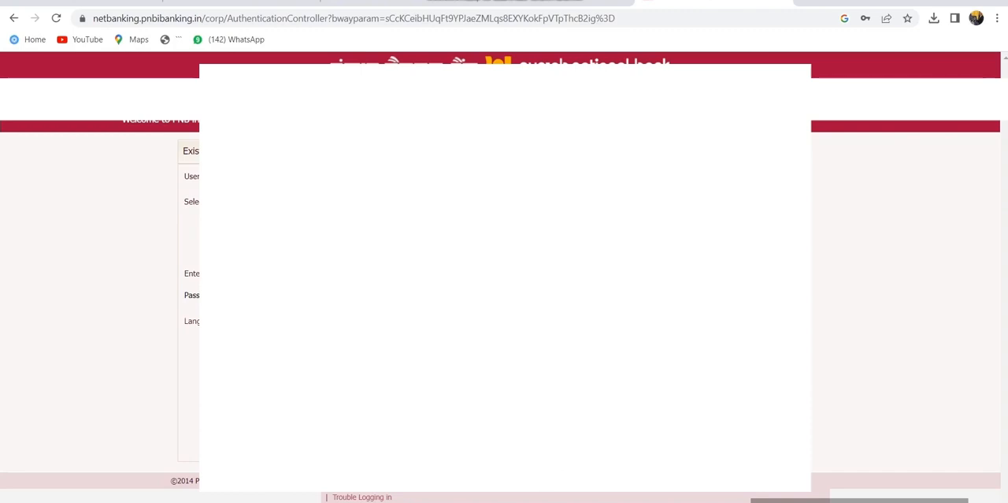
# - Sign in to the bank's net banking with the user ID and password, and submit the payment preview with the confirmation credentials
pyautogui.press('Return')
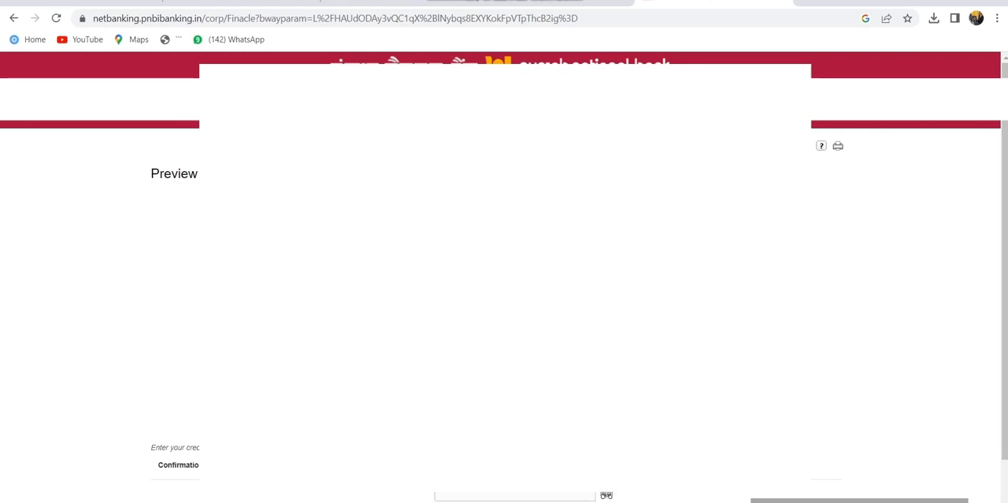
pyautogui.scroll(-1, 504, 315)
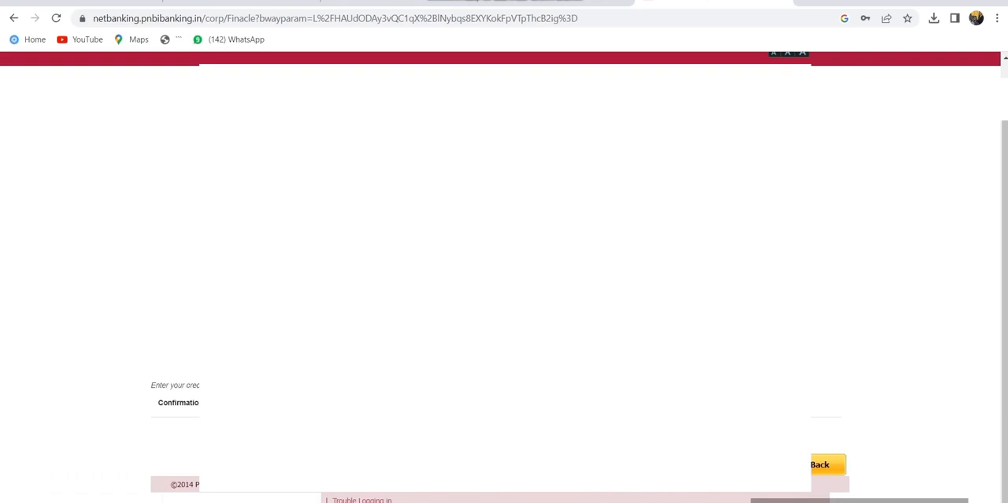
pyautogui.press('Return')
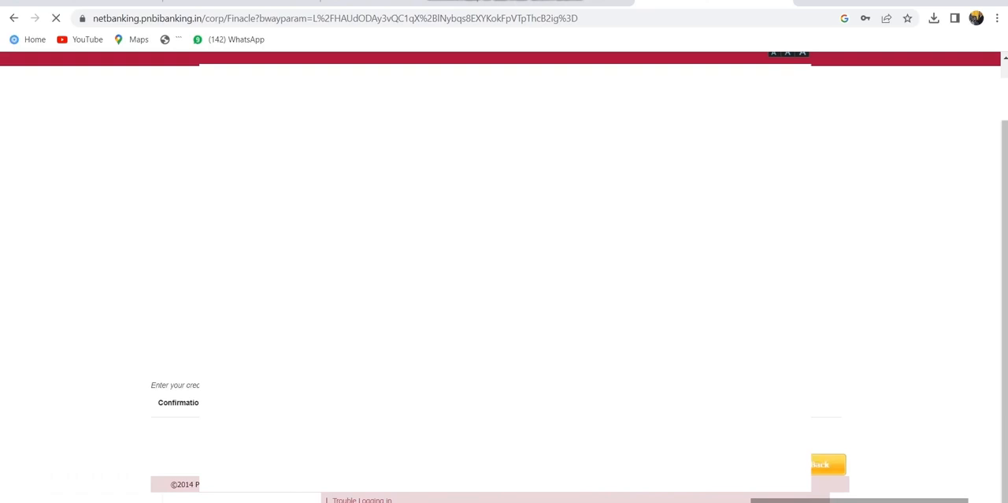